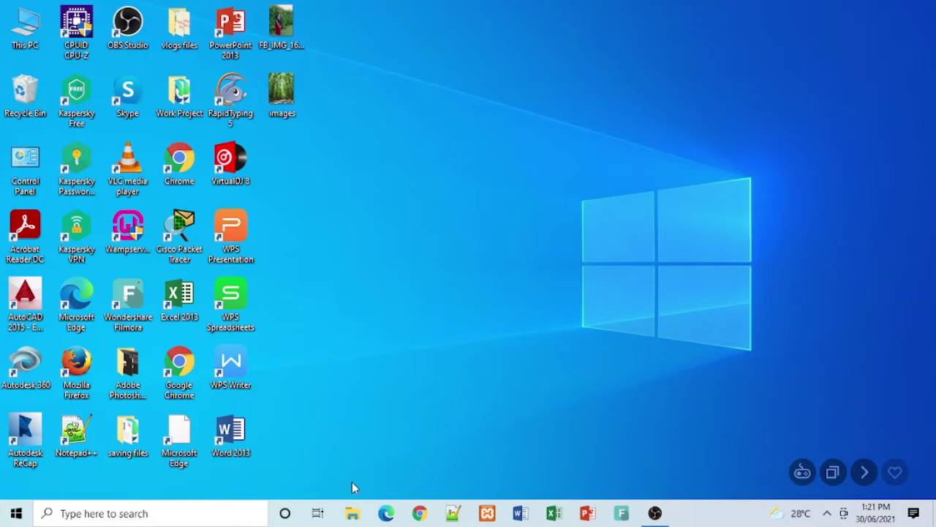
Step: Launch Word 2013 and start a new blank document
{"action": "double_click", "coordinate": [234, 433]}
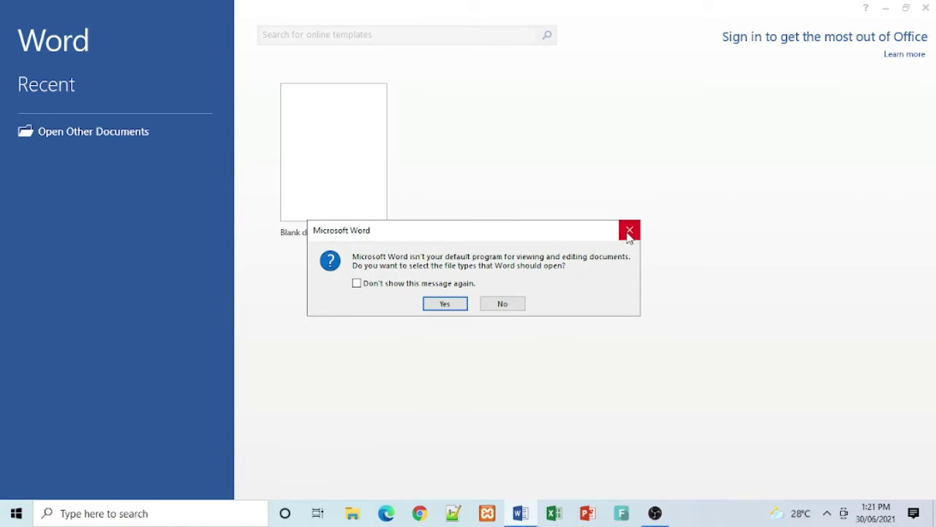
{"action": "left_click", "coordinate": [629, 229]}
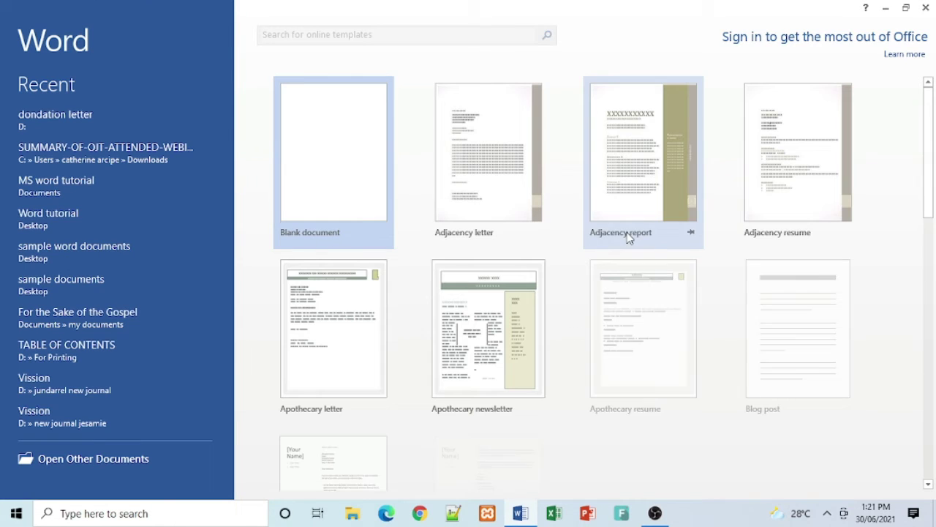
{"action": "left_click", "coordinate": [328, 170]}
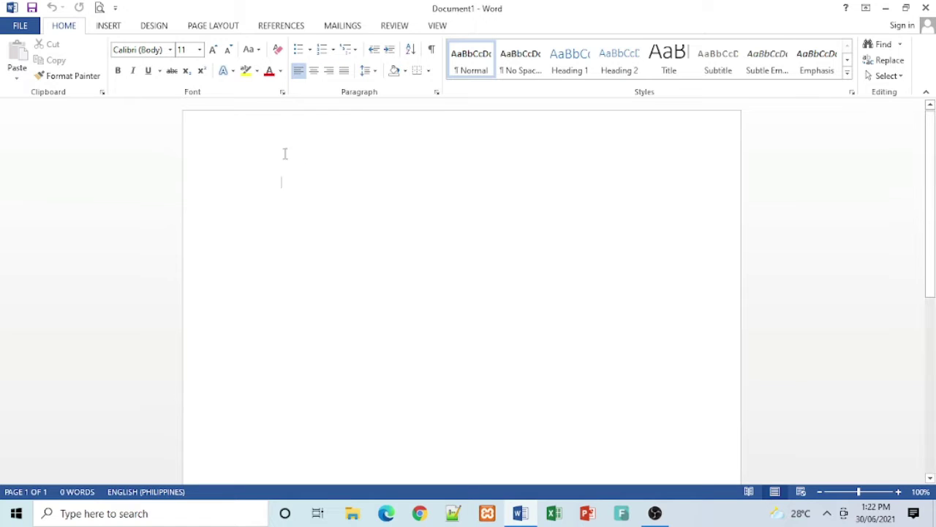
Step: Set the page size to A4 (21 cm x 29.7 cm)
{"action": "left_click", "coordinate": [214, 27]}
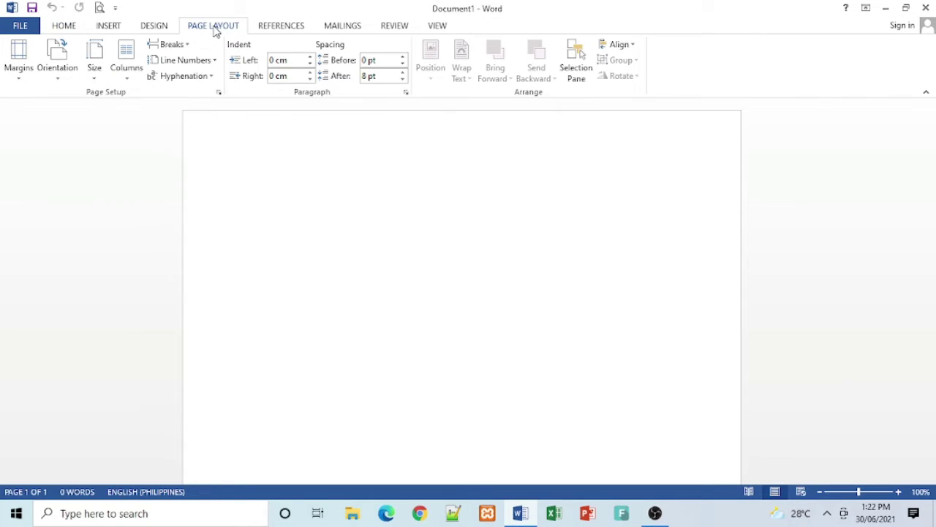
{"action": "left_click", "coordinate": [95, 78]}
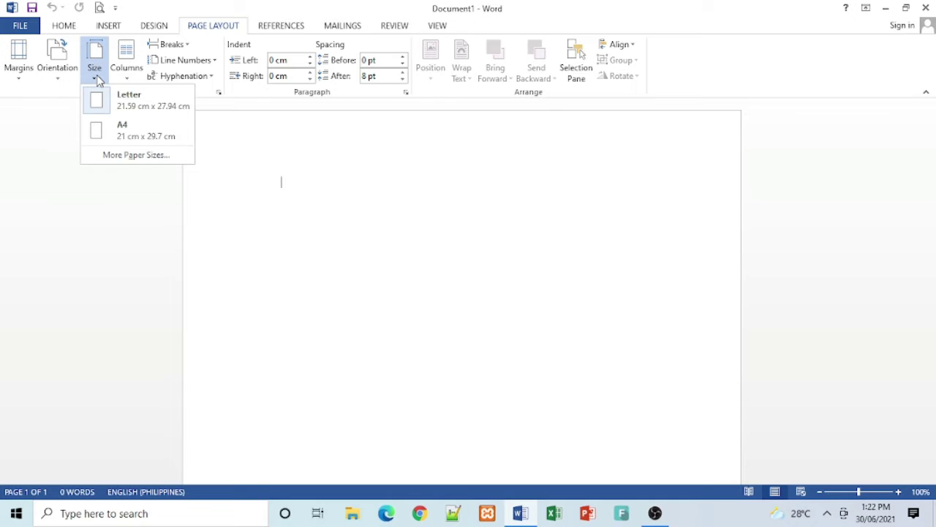
{"action": "left_click", "coordinate": [113, 132]}
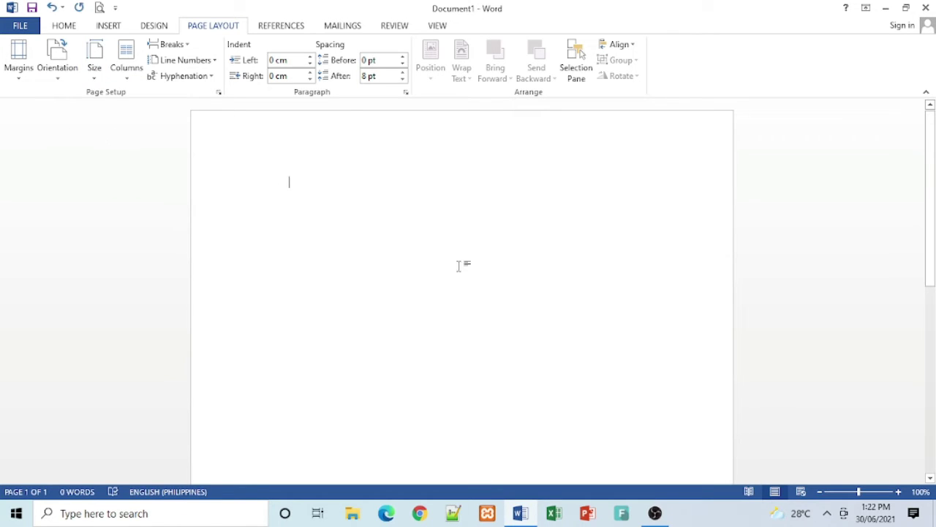
{"action": "left_click", "coordinate": [110, 26]}
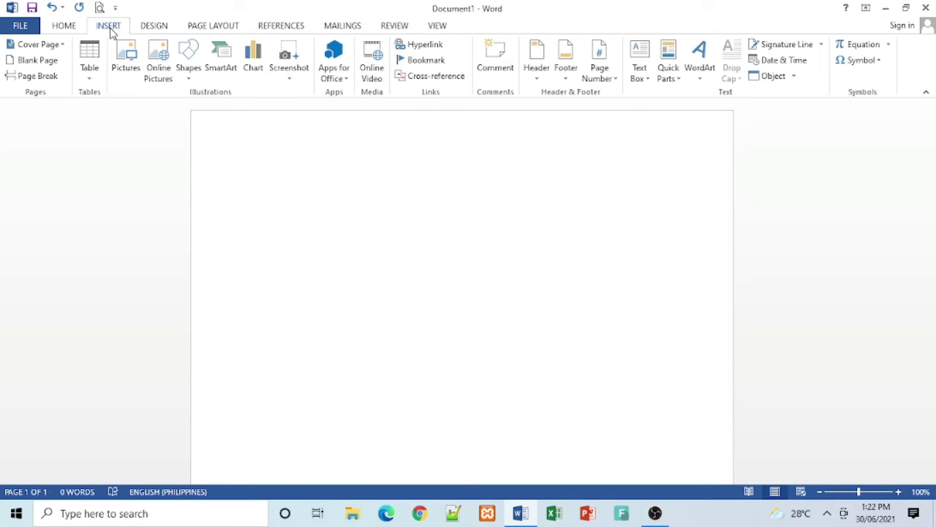
{"action": "left_click", "coordinate": [127, 64]}
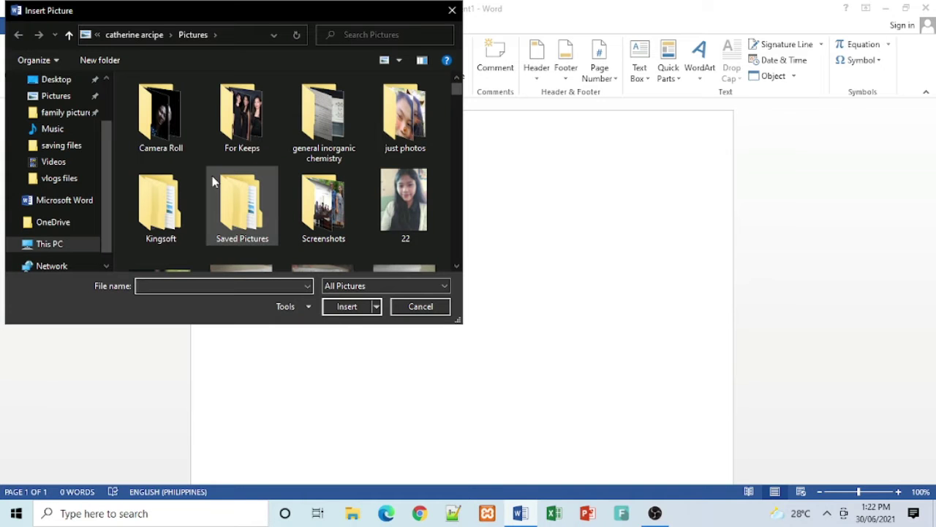
{"action": "scroll", "coordinate": [317, 224], "scroll_direction": "down", "scroll_amount": 2}
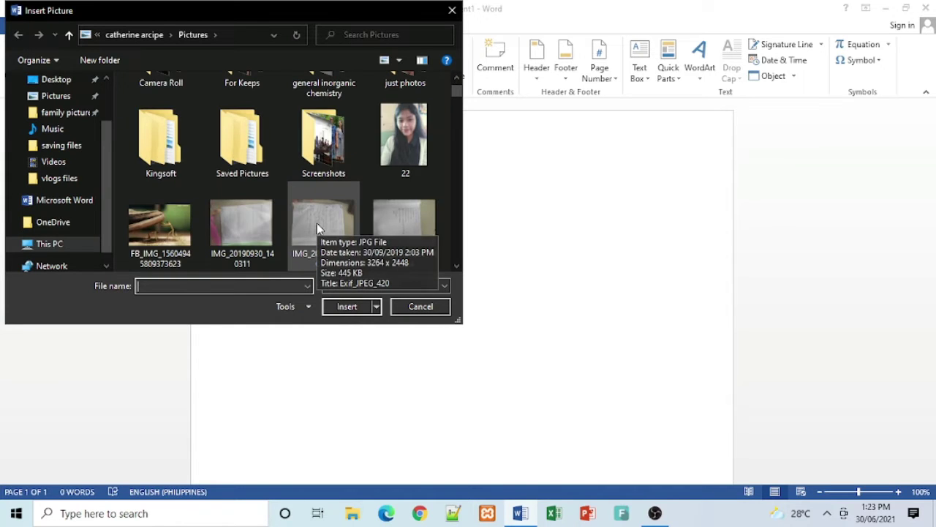
{"action": "scroll", "coordinate": [317, 223], "scroll_direction": "down", "scroll_amount": 4}
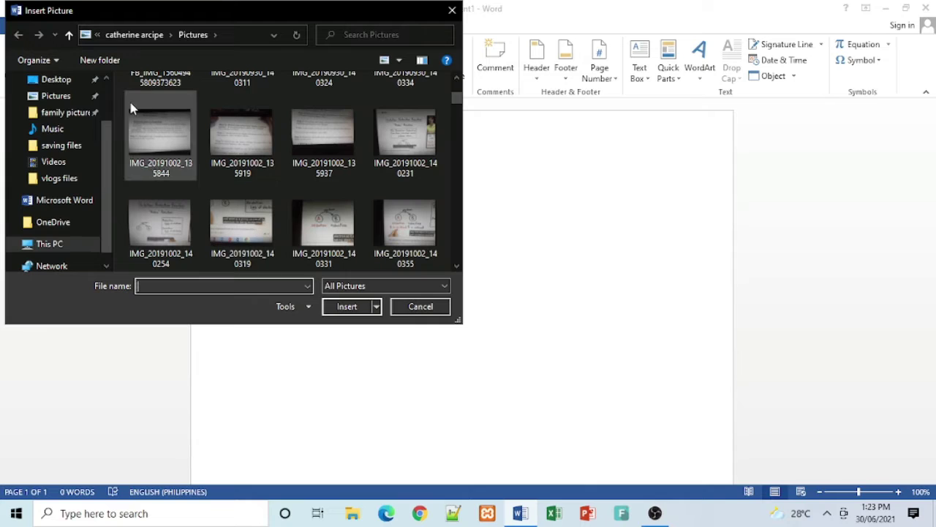
{"action": "left_click", "coordinate": [57, 79]}
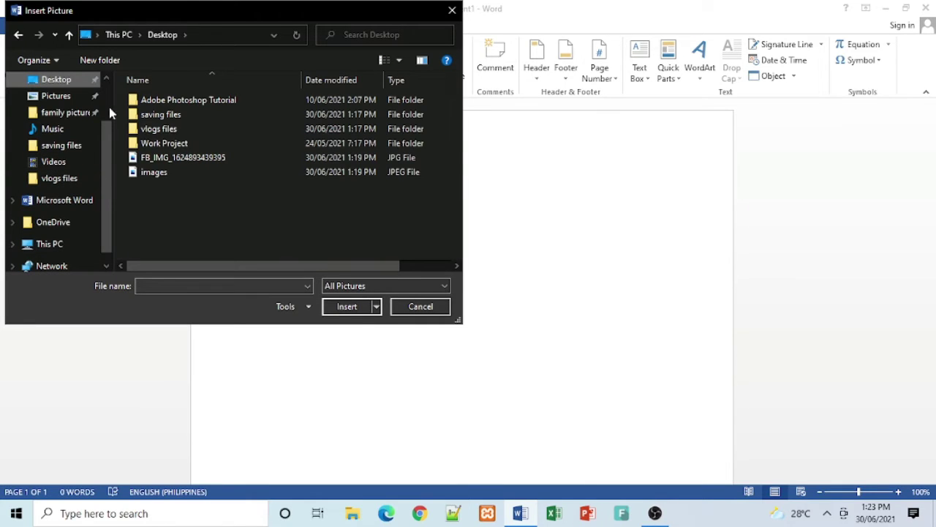
{"action": "left_click", "coordinate": [172, 161]}
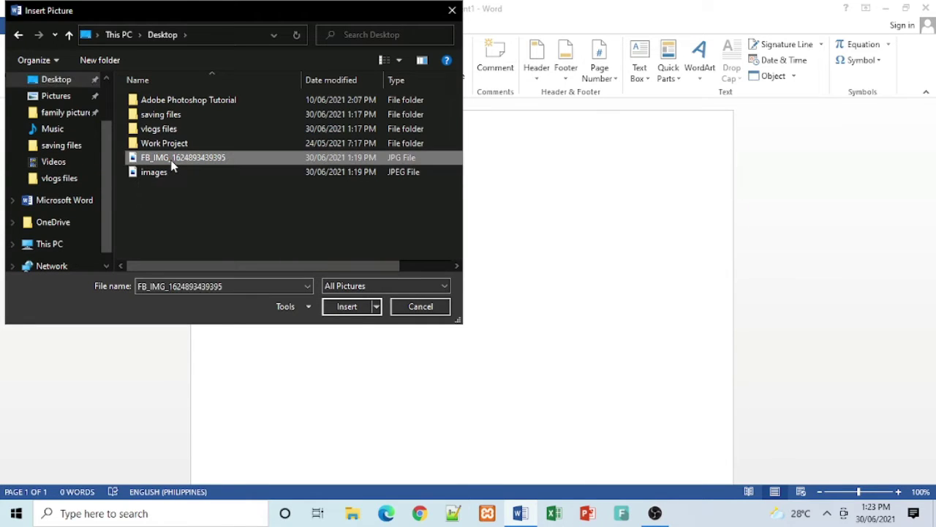
{"action": "left_click", "coordinate": [348, 308]}
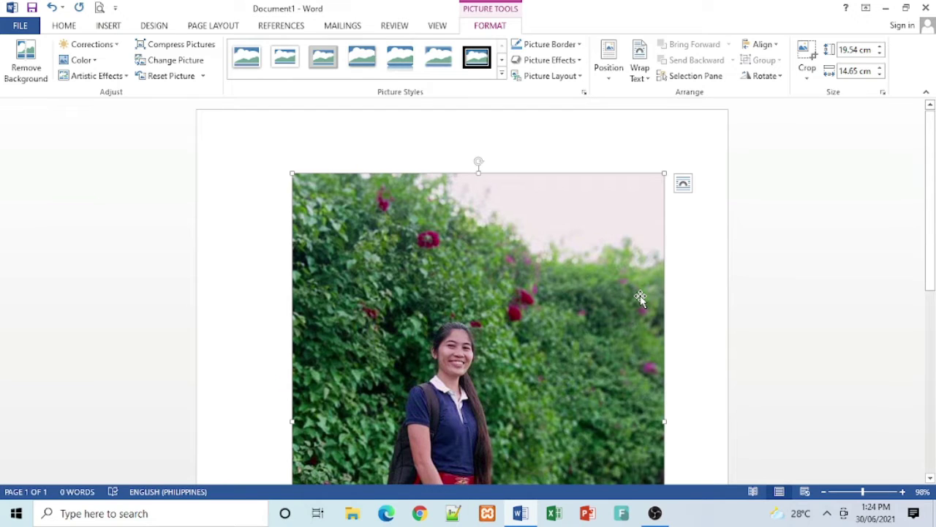
Step: Change the photo's text wrapping so it floats freely instead of sitting in line with text
{"action": "left_click", "coordinate": [646, 79]}
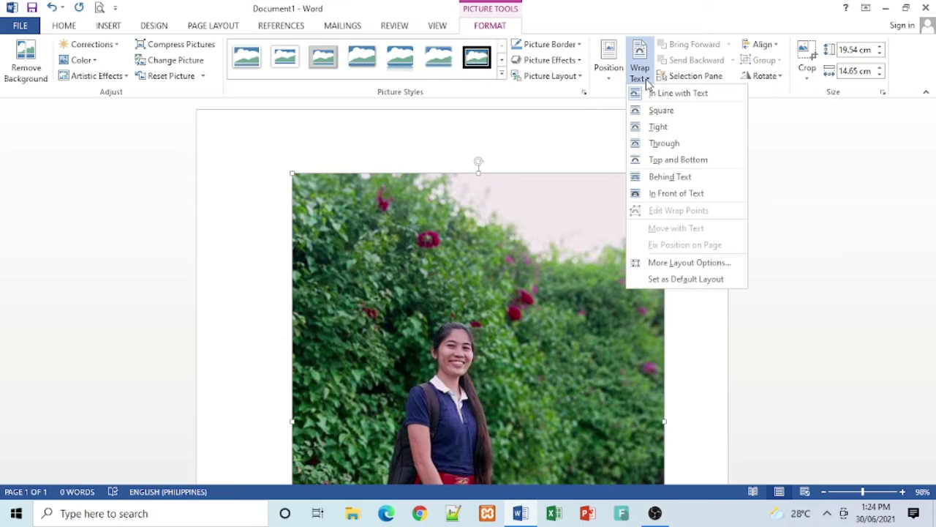
{"action": "left_click", "coordinate": [656, 196]}
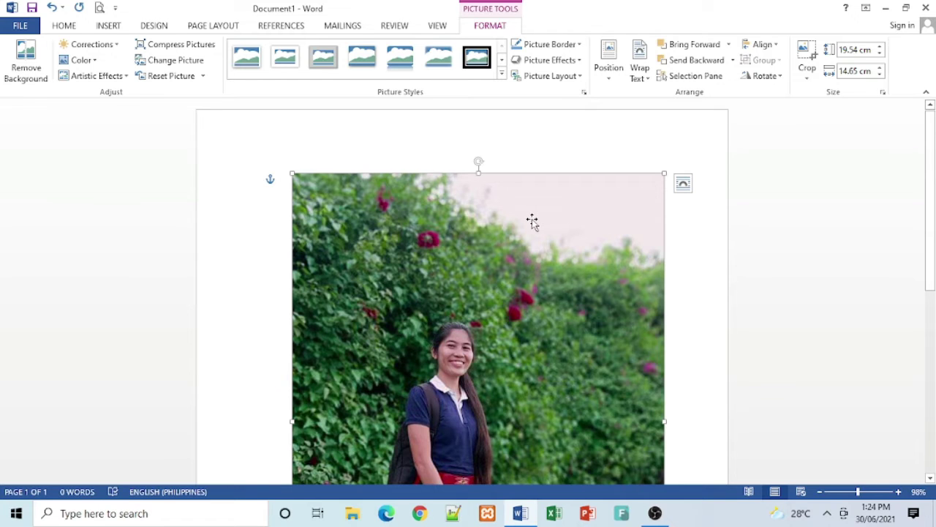
{"action": "scroll", "coordinate": [532, 222], "scroll_direction": "down", "scroll_amount": 4}
{"action": "scroll", "coordinate": [532, 222], "scroll_direction": "up", "scroll_amount": 3}
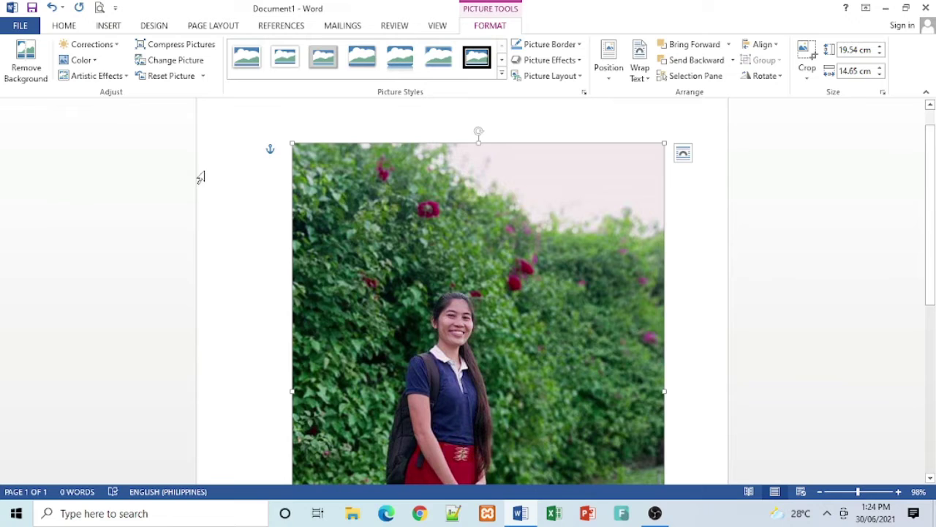
Step: Remove the photo's background, marking the woman's hair, collar and head as areas to keep
{"action": "left_click", "coordinate": [28, 69]}
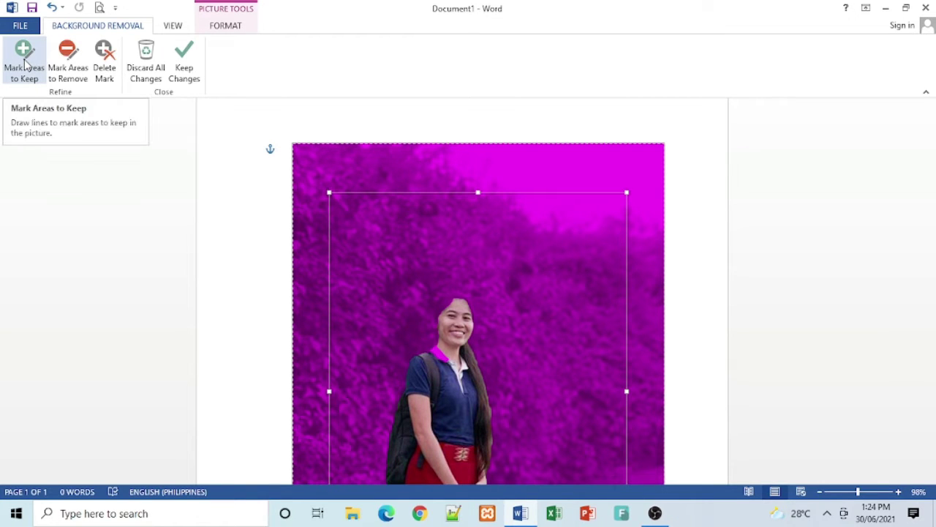
{"action": "left_click", "coordinate": [24, 65]}
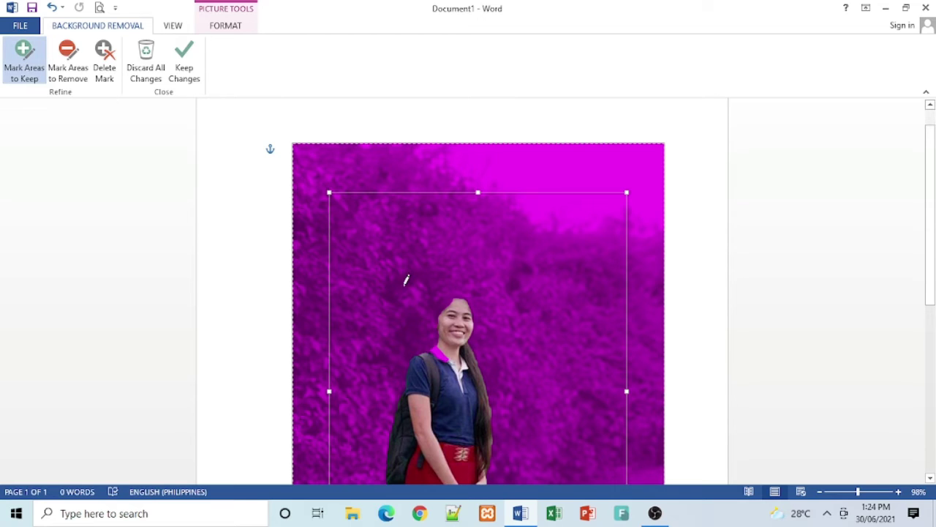
{"action": "left_click", "coordinate": [439, 307]}
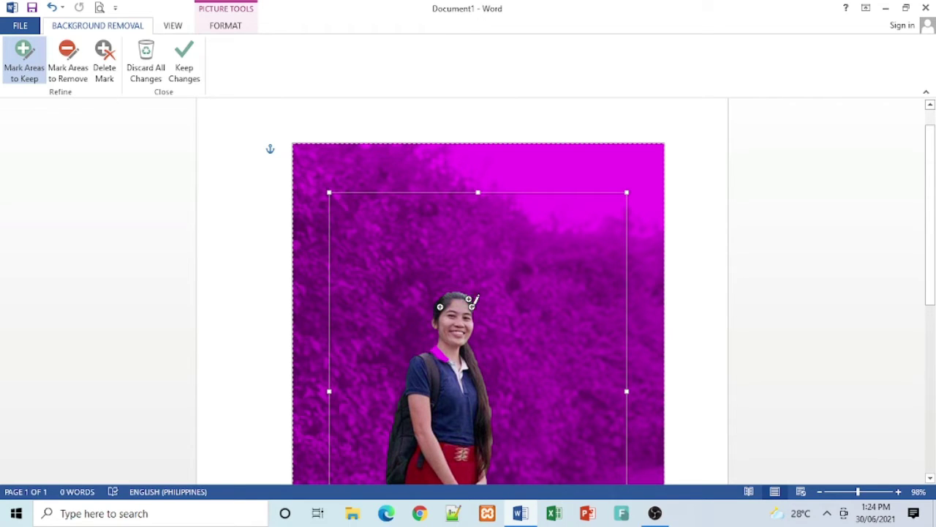
{"action": "left_click", "coordinate": [473, 316]}
{"action": "key", "text": "ctrl+z"}
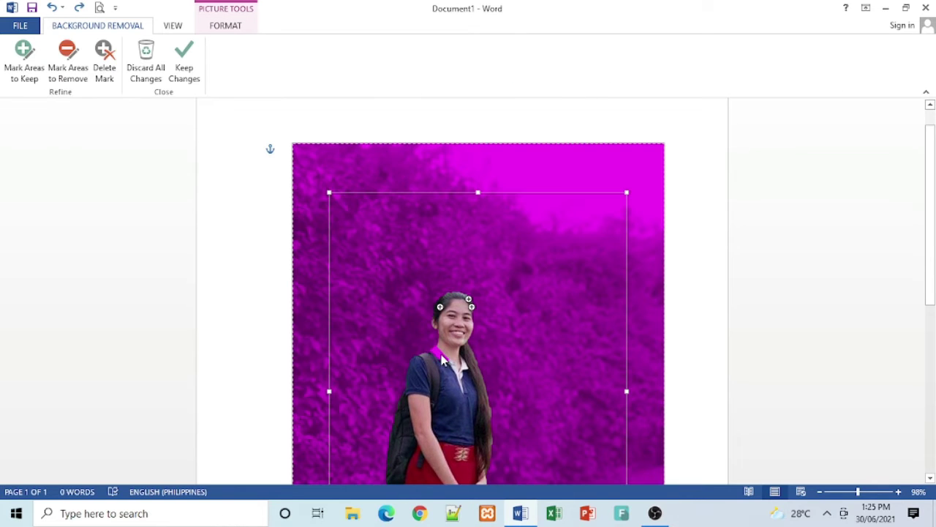
{"action": "left_click", "coordinate": [24, 62]}
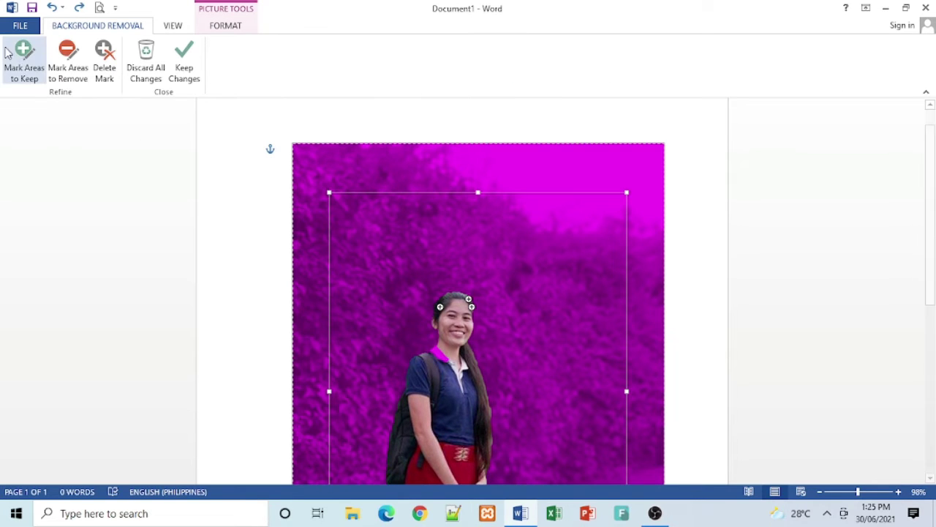
{"action": "left_click", "coordinate": [437, 350]}
{"action": "scroll", "coordinate": [388, 366], "scroll_direction": "down", "scroll_amount": 3}
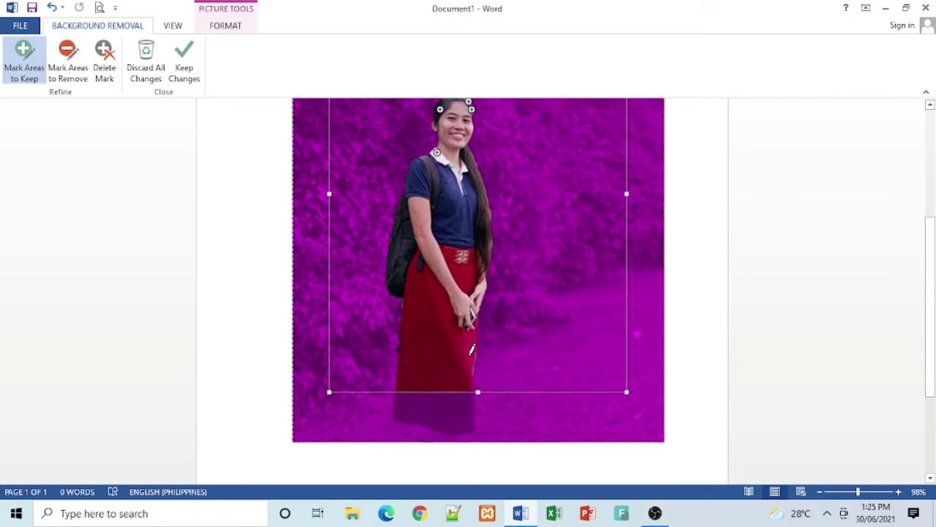
{"action": "left_click_drag", "start_coordinate": [478, 392], "coordinate": [478, 443]}
{"action": "scroll", "coordinate": [444, 220], "scroll_direction": "up", "scroll_amount": 2}
{"action": "left_click", "coordinate": [443, 214]}
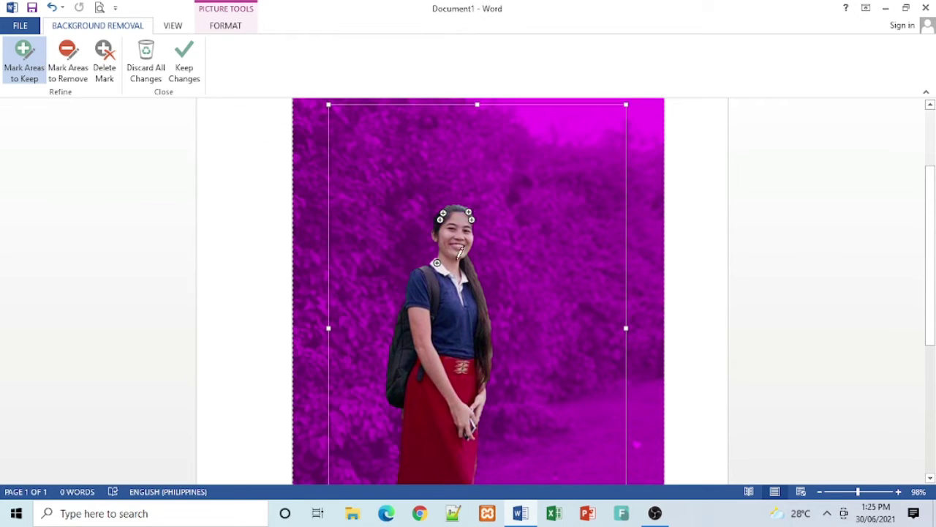
Step: Keep the background removal, zoom out to 44%, and place the cut-out woman at the page bottom
{"action": "left_click", "coordinate": [185, 66]}
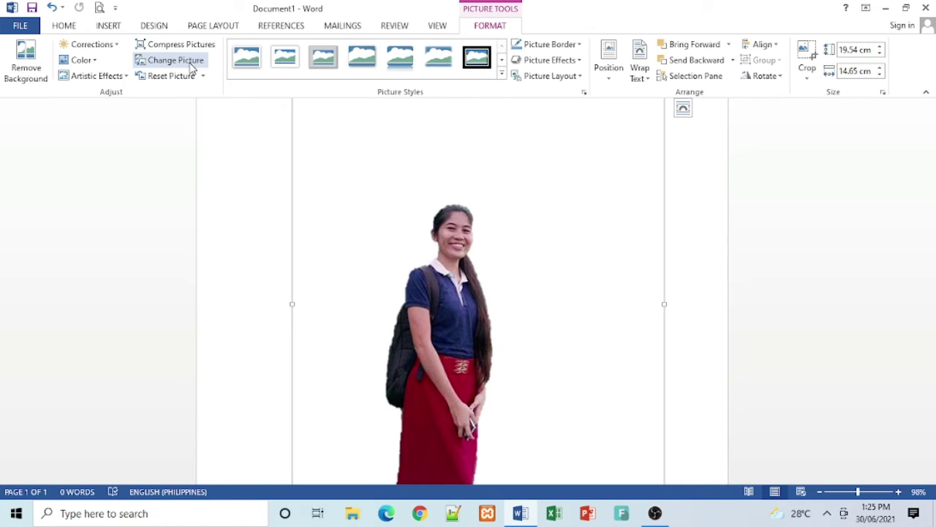
{"action": "scroll", "coordinate": [504, 245], "scroll_direction": "down", "scroll_amount": 5}
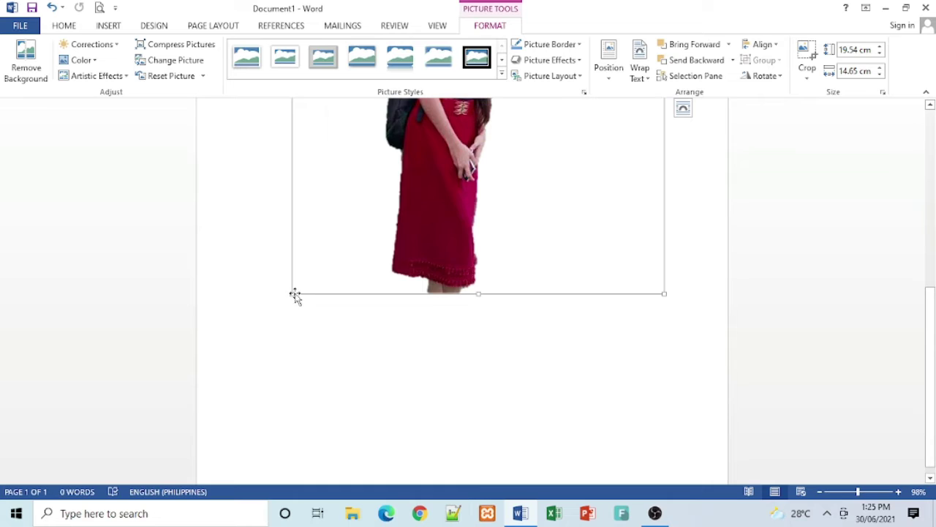
{"action": "left_click_drag", "start_coordinate": [448, 308], "coordinate": [466, 329]}
{"action": "scroll", "coordinate": [461, 366], "scroll_direction": "up", "scroll_amount": 3}
{"action": "left_click", "coordinate": [843, 491]}
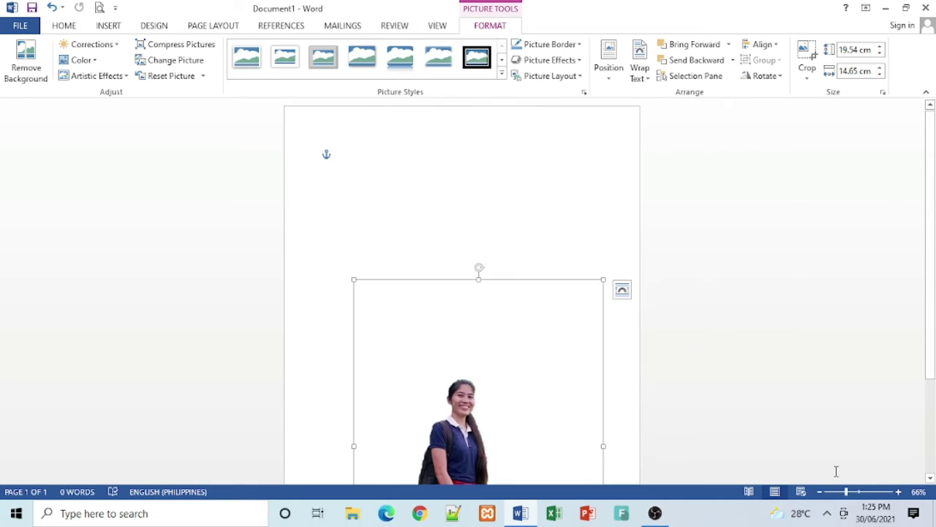
{"action": "left_click", "coordinate": [837, 492]}
{"action": "mouse_move", "coordinate": [458, 342]}
{"action": "left_mouse_down"}
{"action": "mouse_move", "coordinate": [456, 319]}
{"action": "mouse_move", "coordinate": [455, 339]}
{"action": "left_mouse_up"}
{"action": "left_click", "coordinate": [508, 257]}
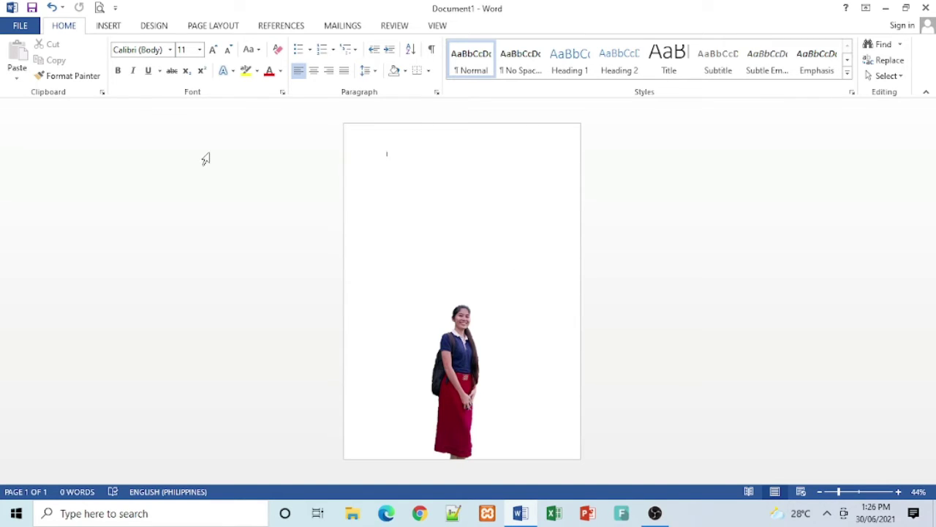
Step: Insert the 'images' tree-tunnel road photo from the Desktop
{"action": "left_click", "coordinate": [109, 28]}
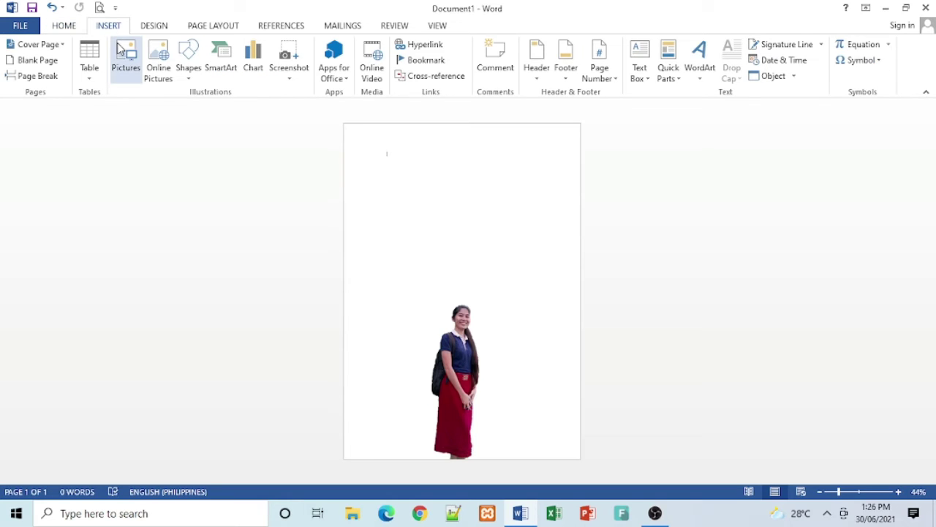
{"action": "left_click", "coordinate": [123, 55]}
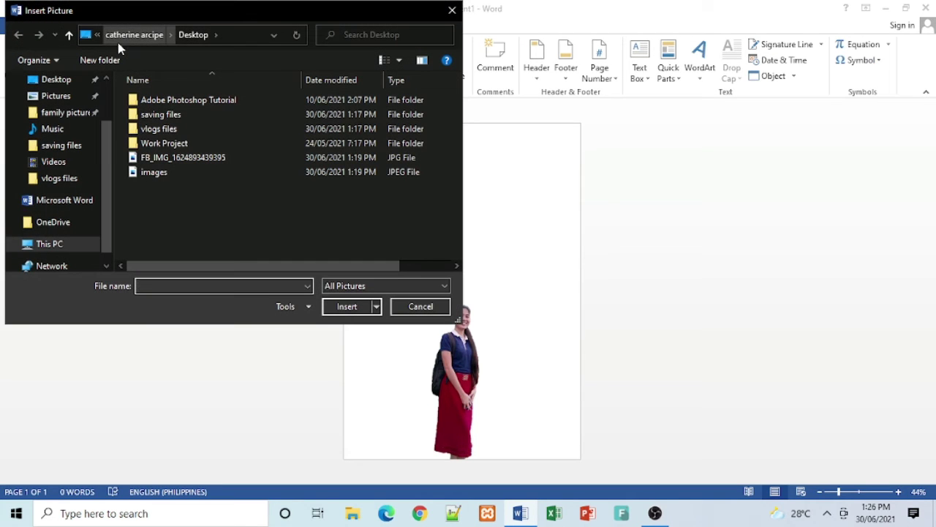
{"action": "left_click", "coordinate": [155, 174]}
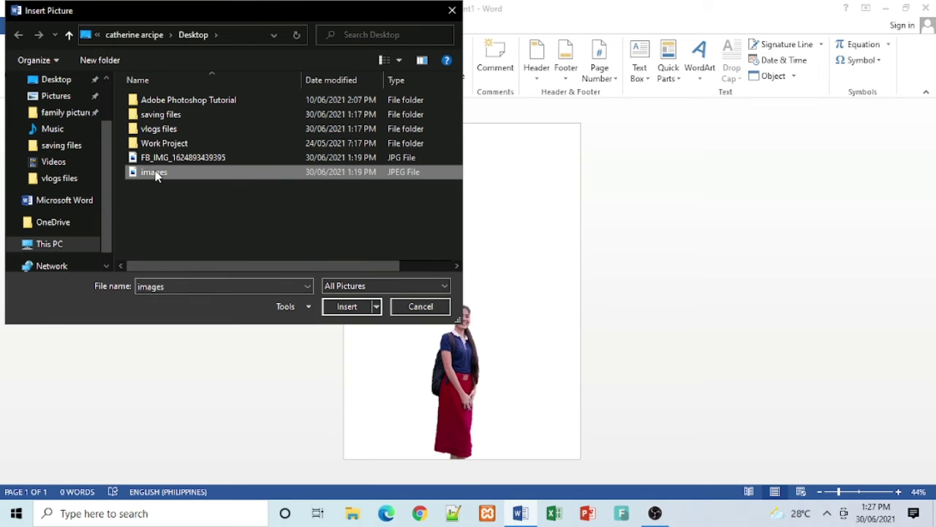
{"action": "left_click", "coordinate": [339, 308]}
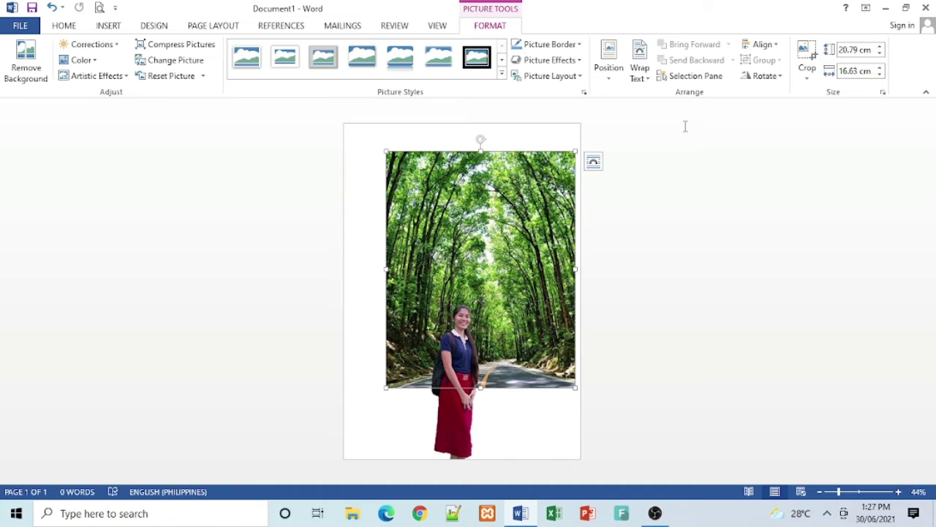
Step: Set the road photo to Behind Text and stretch it from the top-left to fill the page
{"action": "left_click", "coordinate": [641, 73]}
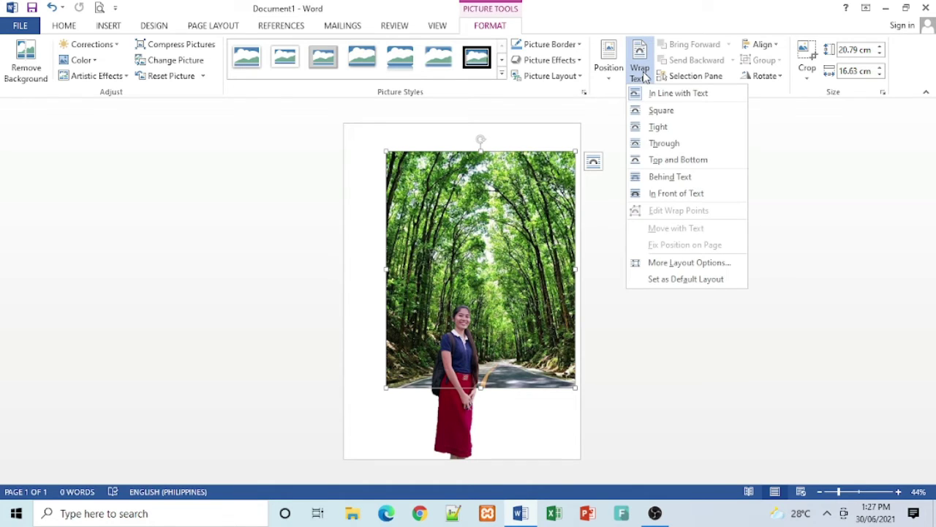
{"action": "left_click", "coordinate": [664, 182]}
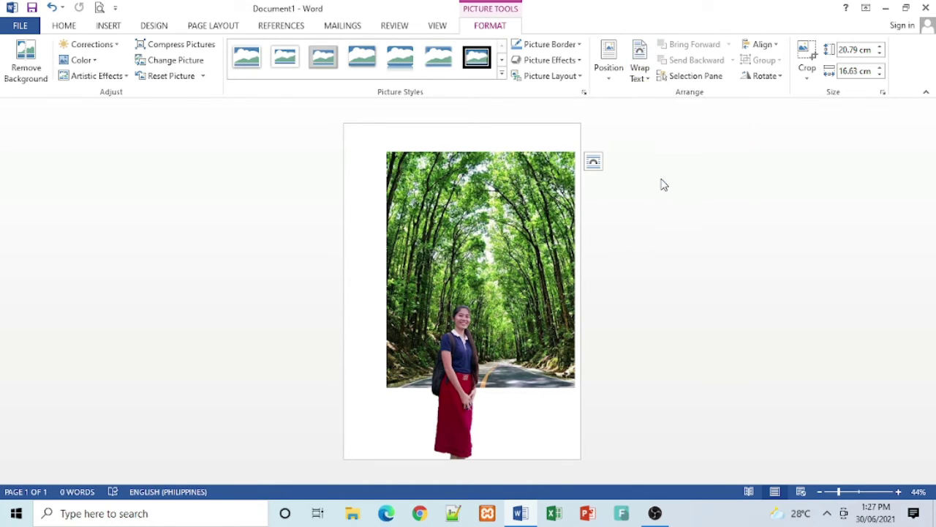
{"action": "left_click_drag", "start_coordinate": [451, 224], "coordinate": [411, 196]}
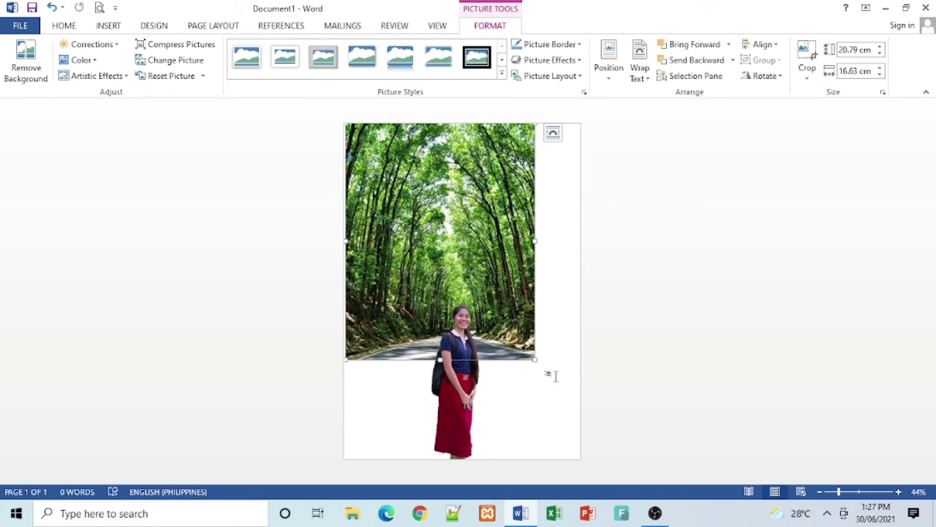
{"action": "left_click_drag", "start_coordinate": [535, 359], "coordinate": [550, 411]}
{"action": "left_click_drag", "start_coordinate": [460, 410], "coordinate": [460, 459]}
{"action": "left_click_drag", "start_coordinate": [576, 290], "coordinate": [583, 291]}
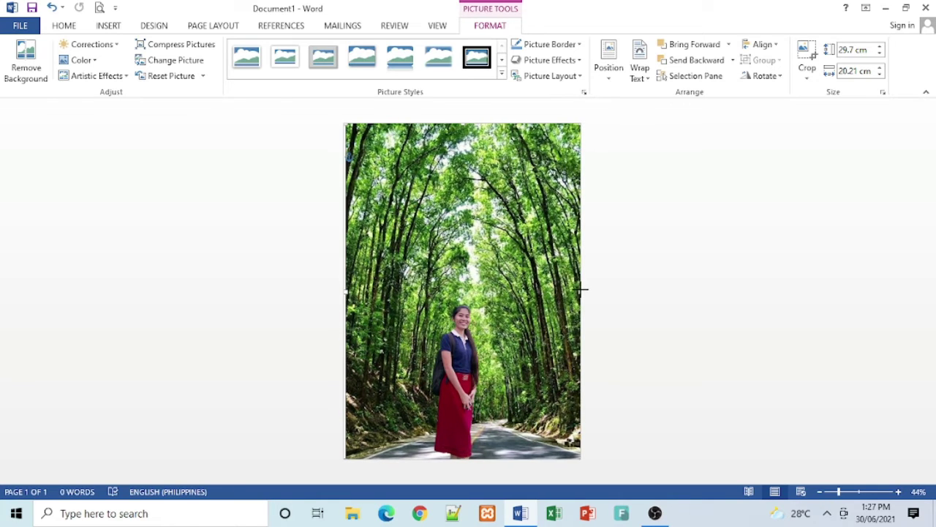
Step: Shrink the cut-out woman slightly and shift her a little to the right
{"action": "key", "text": "ctrl+z"}
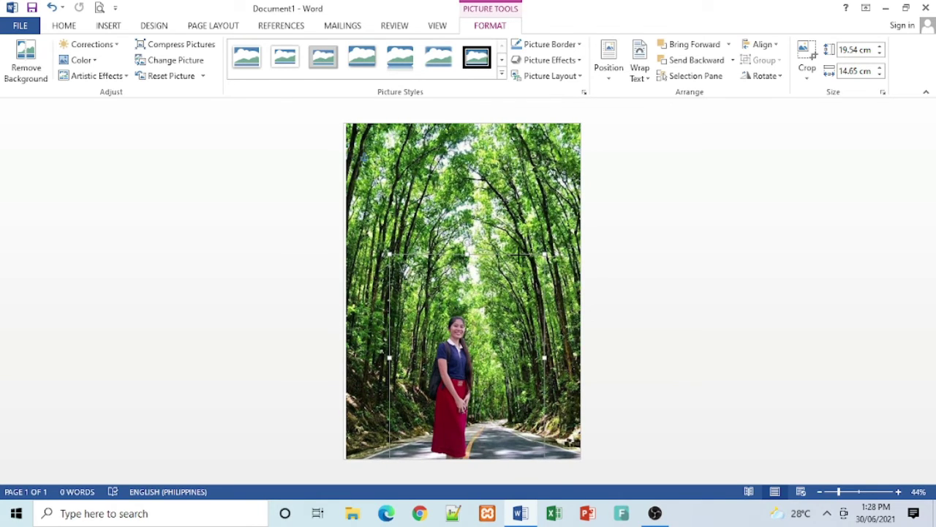
{"action": "left_click_drag", "start_coordinate": [569, 248], "coordinate": [563, 255]}
{"action": "left_click_drag", "start_coordinate": [453, 362], "coordinate": [488, 364]}
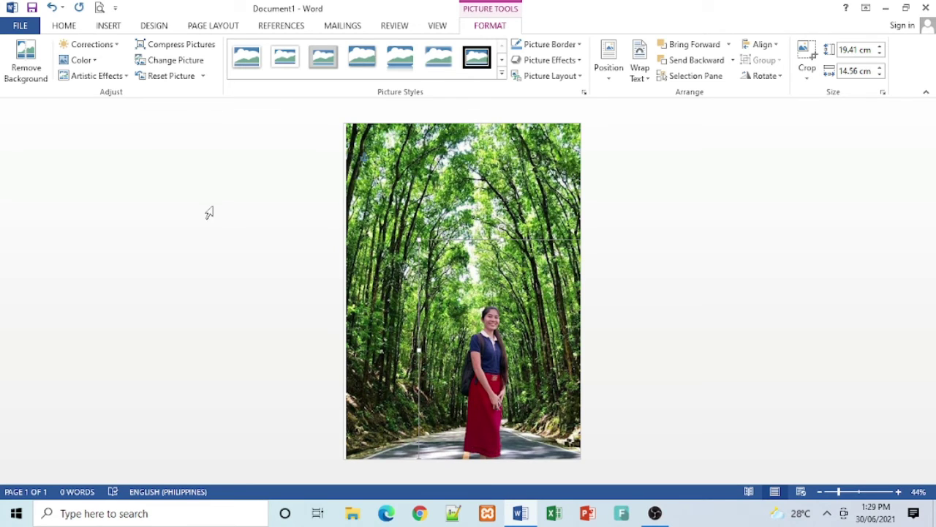
{"action": "left_click", "coordinate": [95, 61]}
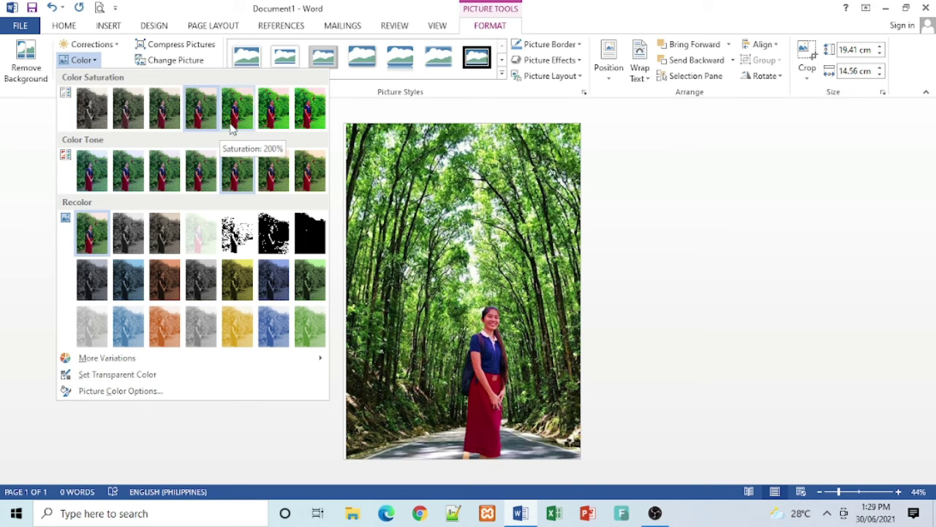
{"action": "left_click", "coordinate": [115, 47]}
{"action": "left_click", "coordinate": [115, 47]}
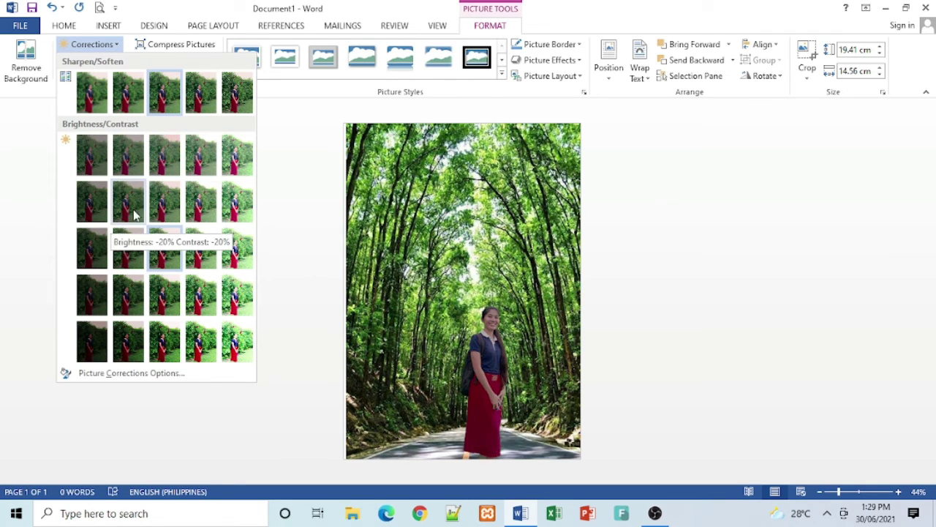
{"action": "left_click", "coordinate": [317, 280]}
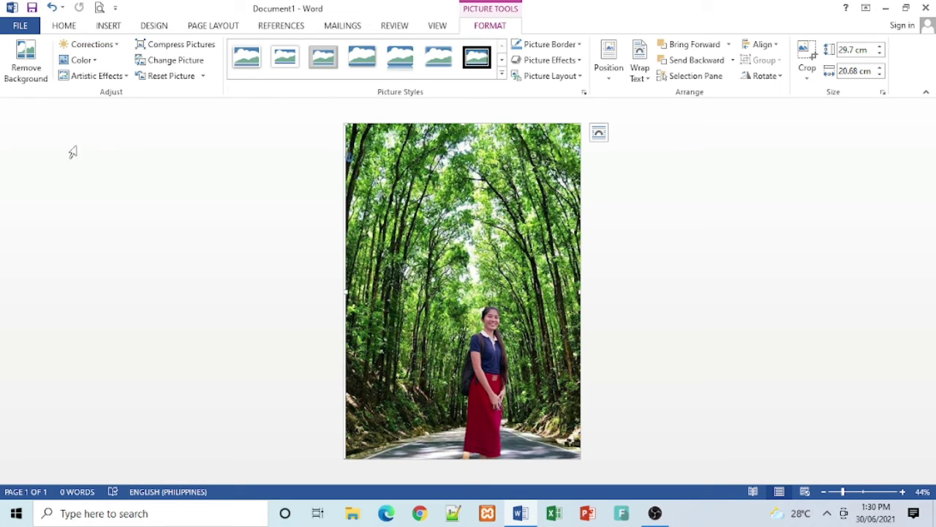
Step: Save the document to the Desktop as 'Changing Background', replacing the default name Doc1
{"action": "left_click", "coordinate": [20, 27]}
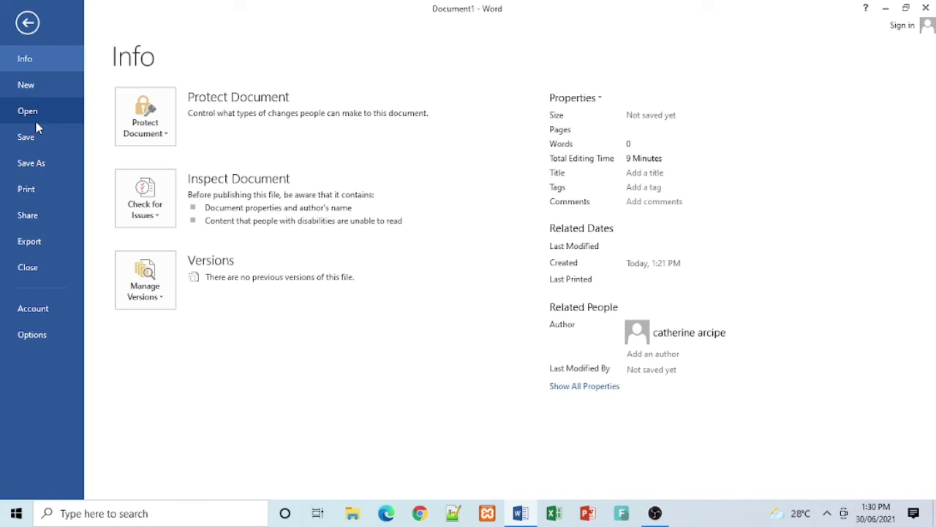
{"action": "left_click", "coordinate": [36, 162]}
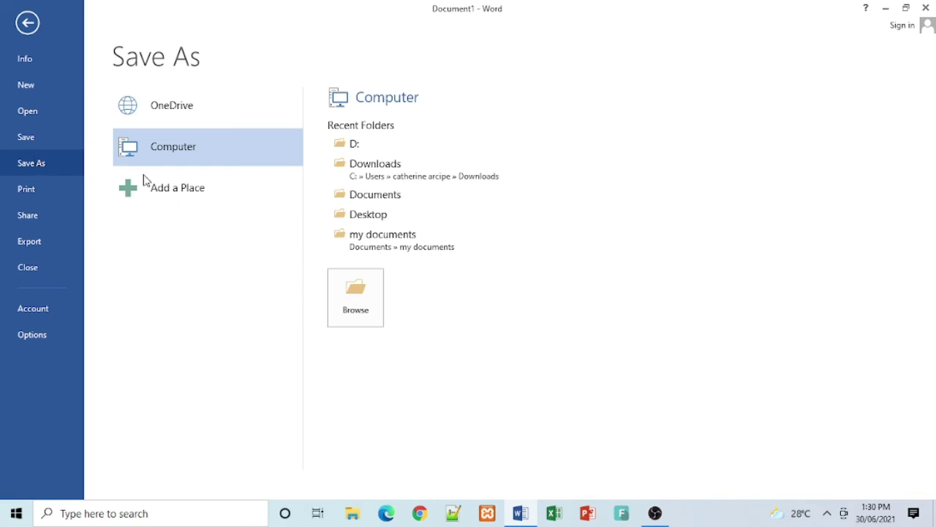
{"action": "left_click", "coordinate": [357, 297]}
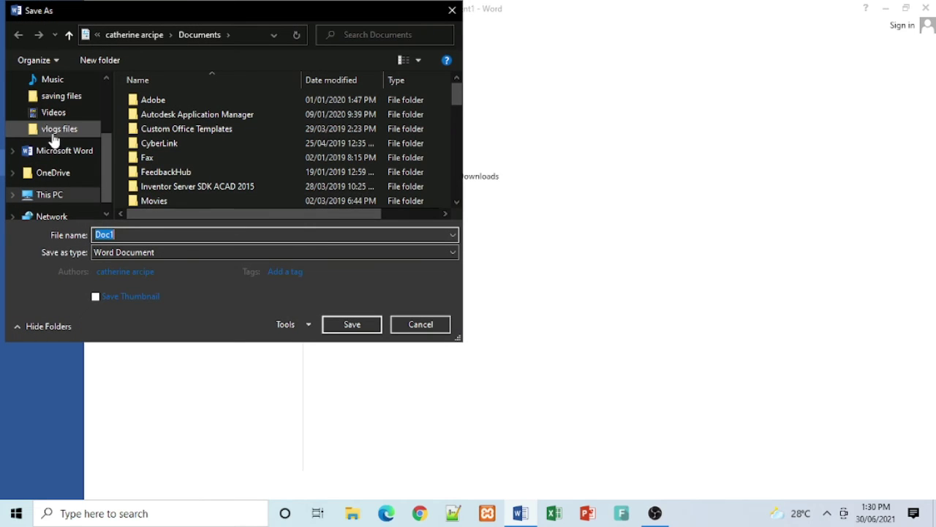
{"action": "scroll", "coordinate": [60, 109], "scroll_direction": "up", "scroll_amount": 2}
{"action": "left_click", "coordinate": [59, 96]}
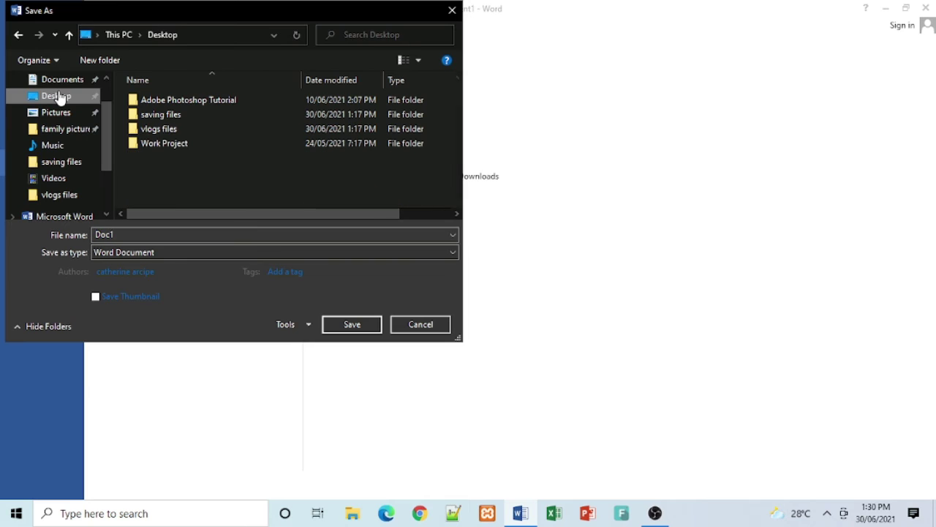
{"action": "left_click", "coordinate": [126, 234]}
{"action": "double_click", "coordinate": [126, 234]}
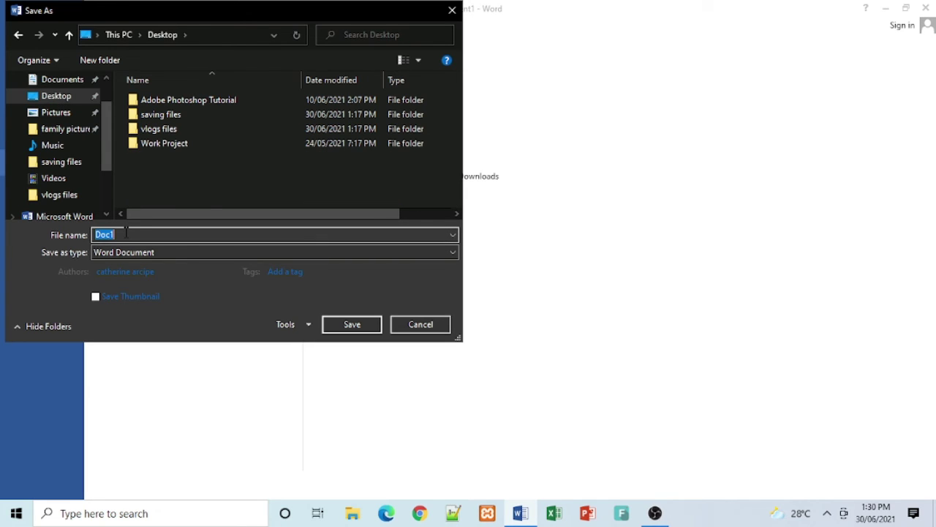
{"action": "key", "text": "BackSpace"}
{"action": "type", "text": "Change"}
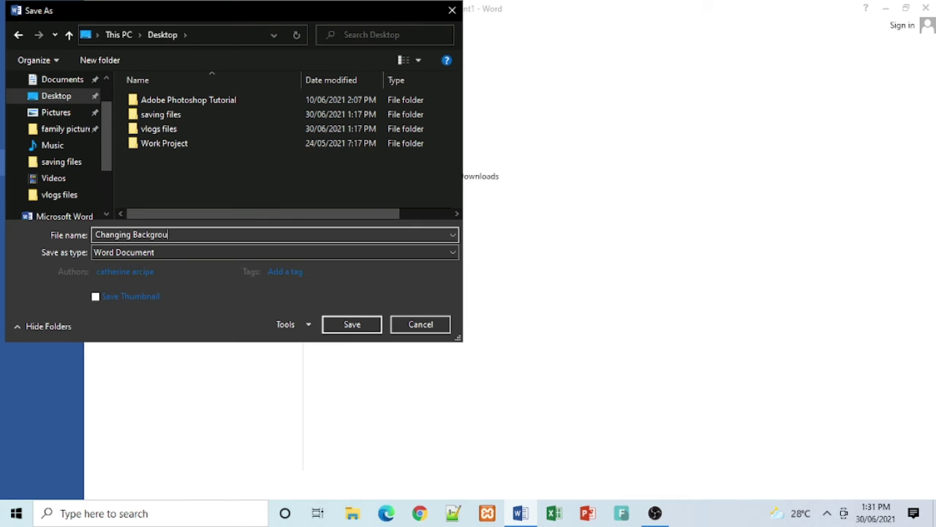
{"action": "left_click", "coordinate": [348, 319]}
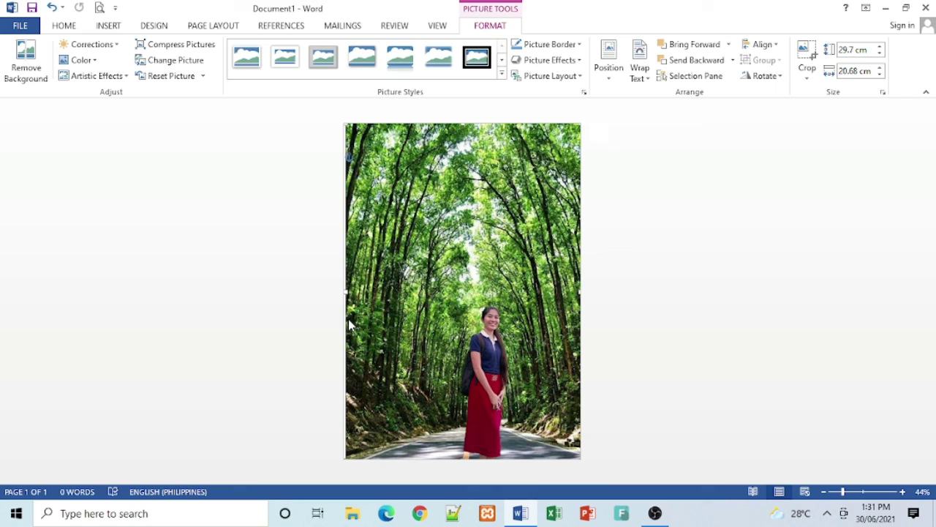